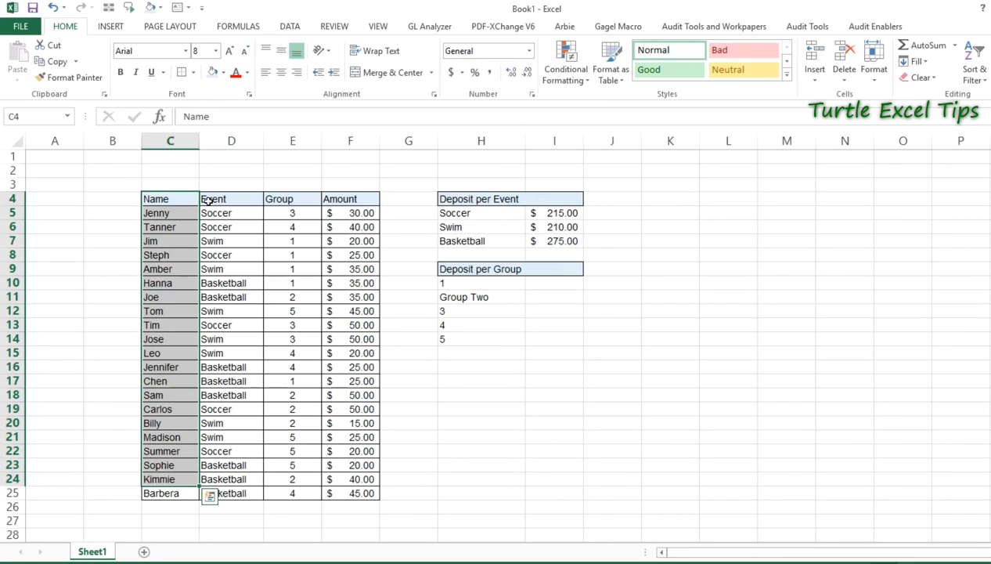
Step: Examine the Event, Group and Amount columns of the table and the Deposit per Event and Deposit per Group blocks
{"action": "left_click_drag", "start_coordinate": [220, 200], "coordinate": [221, 494]}
{"action": "left_click_drag", "start_coordinate": [311, 196], "coordinate": [294, 493]}
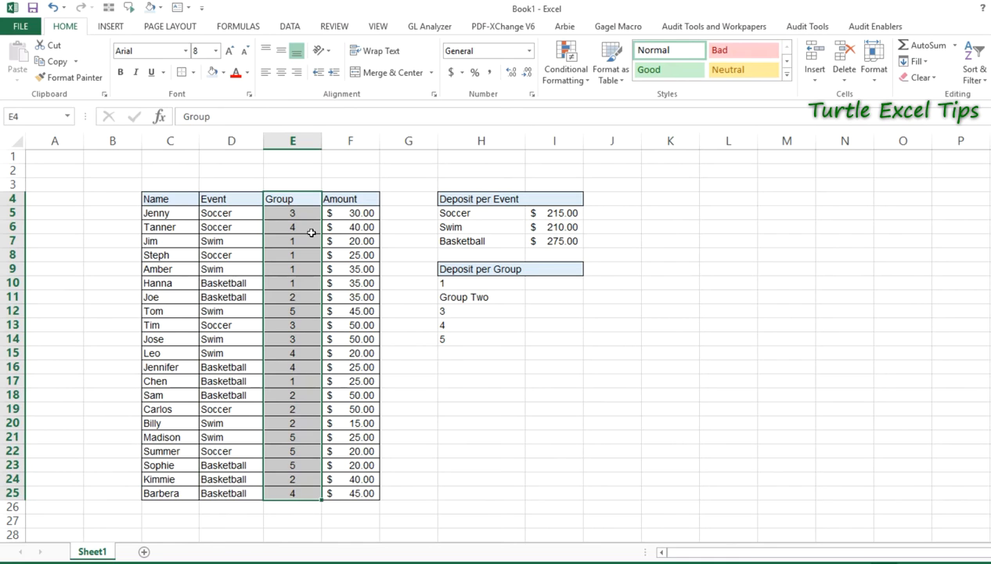
{"action": "left_click_drag", "start_coordinate": [341, 201], "coordinate": [360, 493]}
{"action": "left_click", "coordinate": [346, 214]}
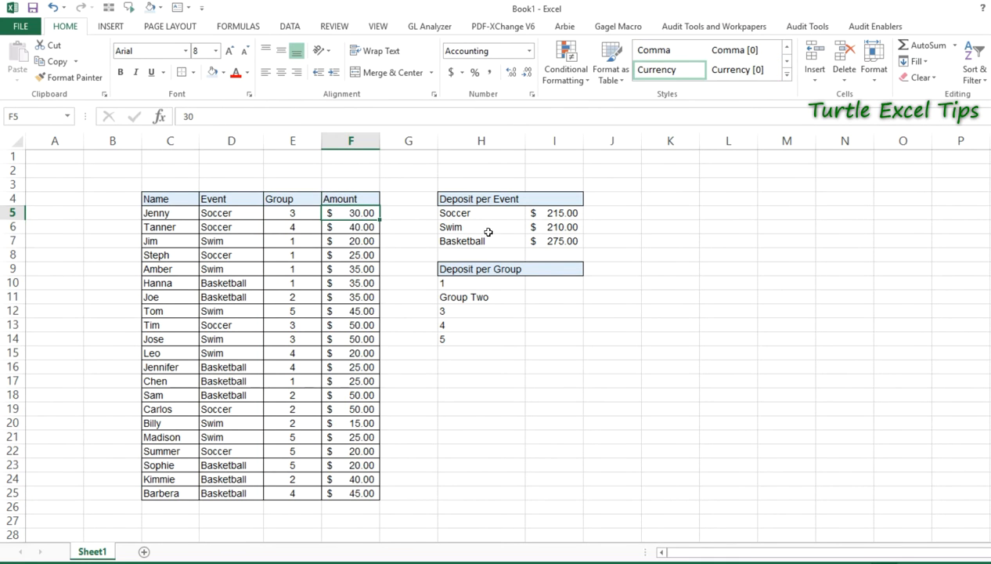
{"action": "left_click", "coordinate": [177, 226]}
{"action": "left_click", "coordinate": [341, 229]}
{"action": "left_click", "coordinate": [453, 240]}
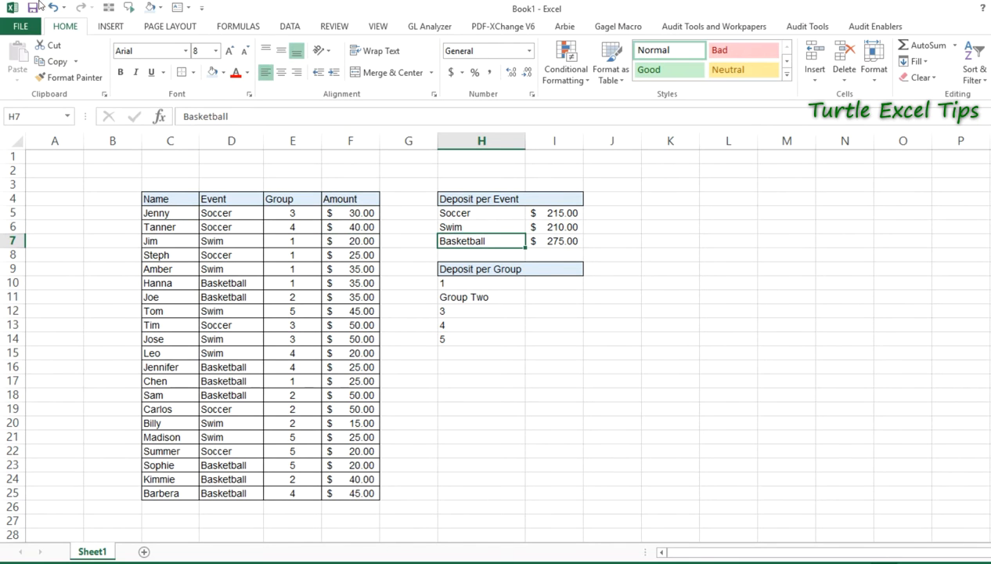
{"action": "left_click_drag", "start_coordinate": [437, 204], "coordinate": [507, 240]}
{"action": "left_click_drag", "start_coordinate": [447, 265], "coordinate": [490, 342]}
Step: Inspect the SUMIF formulas behind the Basketball, Swim and Soccer deposits in I5:I7
{"action": "left_click_drag", "start_coordinate": [440, 214], "coordinate": [562, 227]}
{"action": "left_click_drag", "start_coordinate": [451, 240], "coordinate": [549, 240]}
{"action": "left_click", "coordinate": [549, 240]}
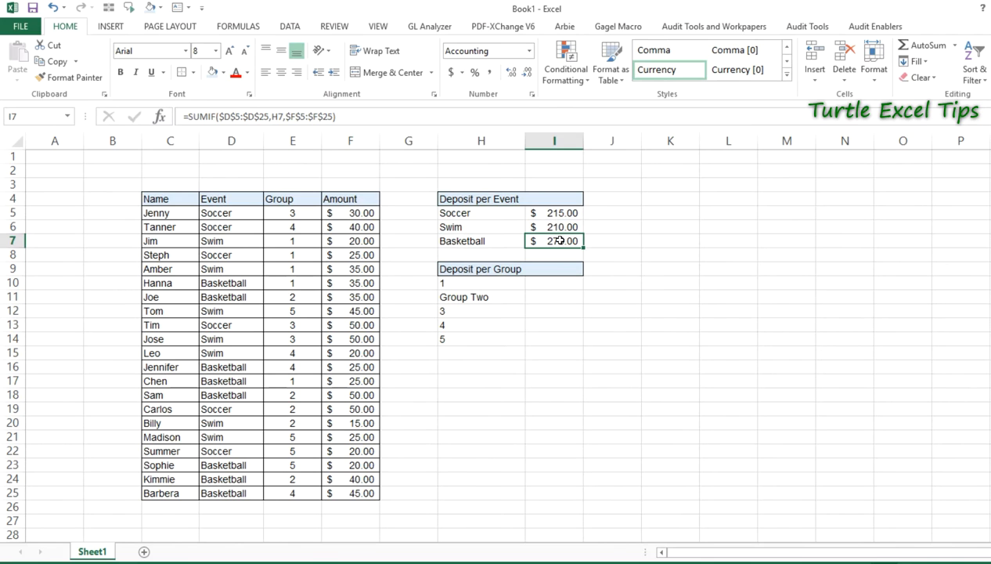
{"action": "double_click", "coordinate": [557, 240]}
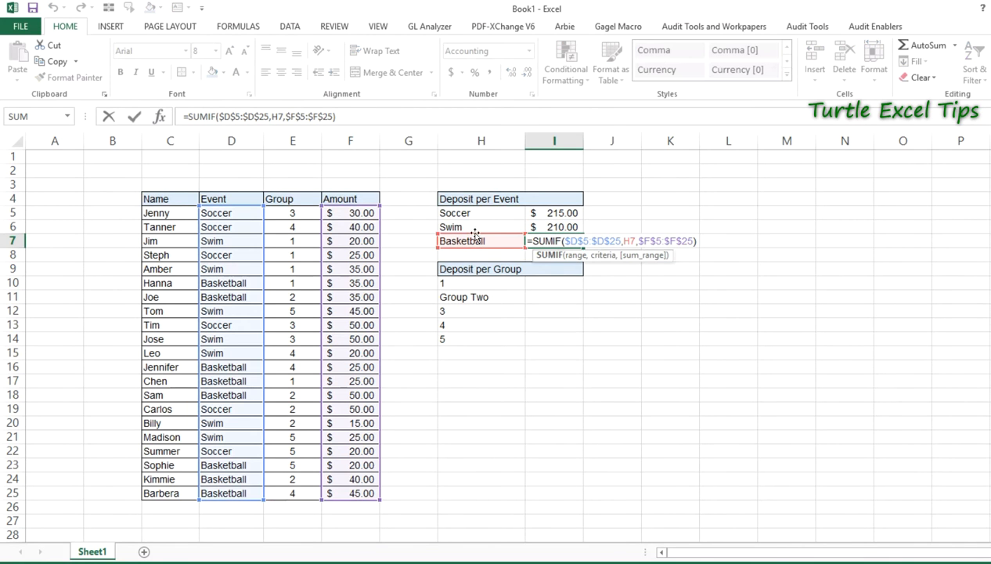
{"action": "left_click_drag", "start_coordinate": [526, 241], "coordinate": [692, 263]}
{"action": "key", "text": "Escape"}
{"action": "left_click", "coordinate": [558, 227]}
{"action": "double_click", "coordinate": [540, 227]}
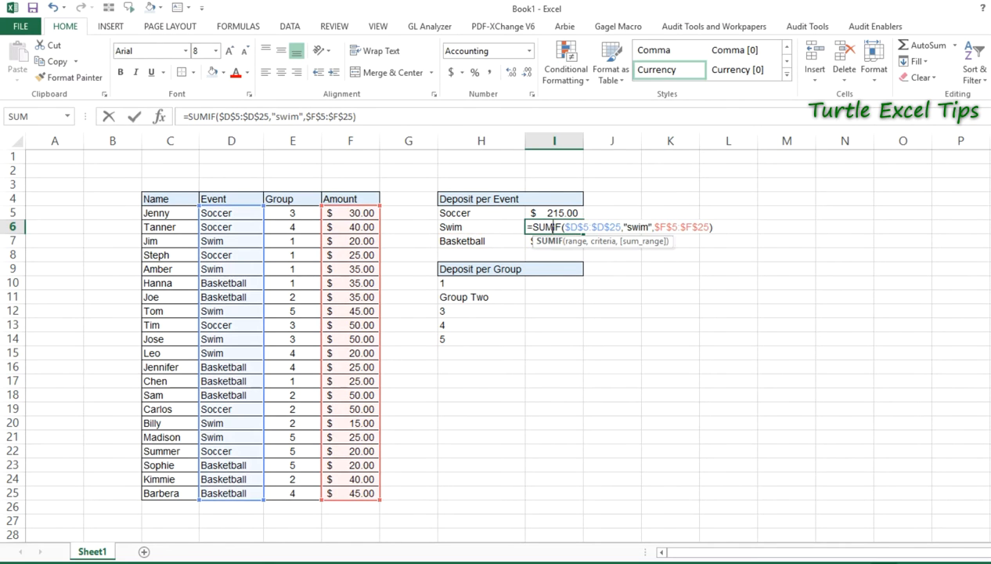
{"action": "key", "text": "Escape"}
{"action": "double_click", "coordinate": [554, 215]}
{"action": "key", "text": "Escape"}
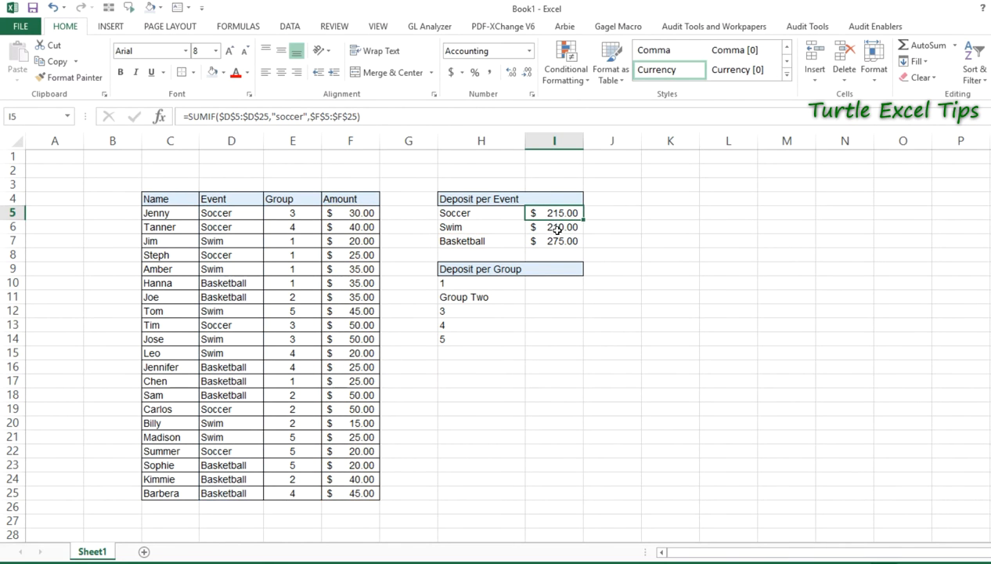
{"action": "left_click", "coordinate": [559, 226]}
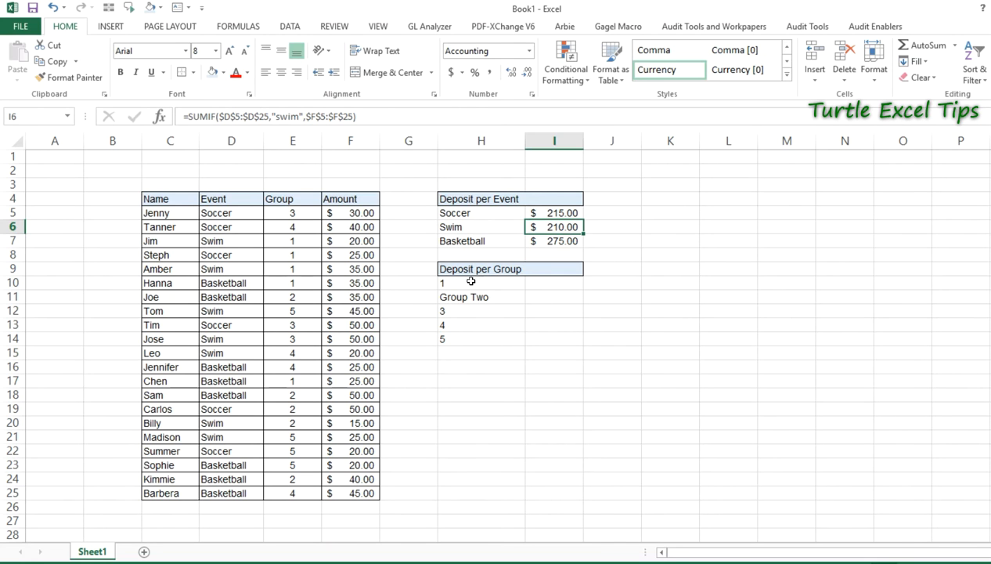
Step: Start a SUMIF formula in I10 for group 1, using the Group column $E$5:$E$25 as the absolute criteria range
{"action": "left_click_drag", "start_coordinate": [446, 269], "coordinate": [553, 351]}
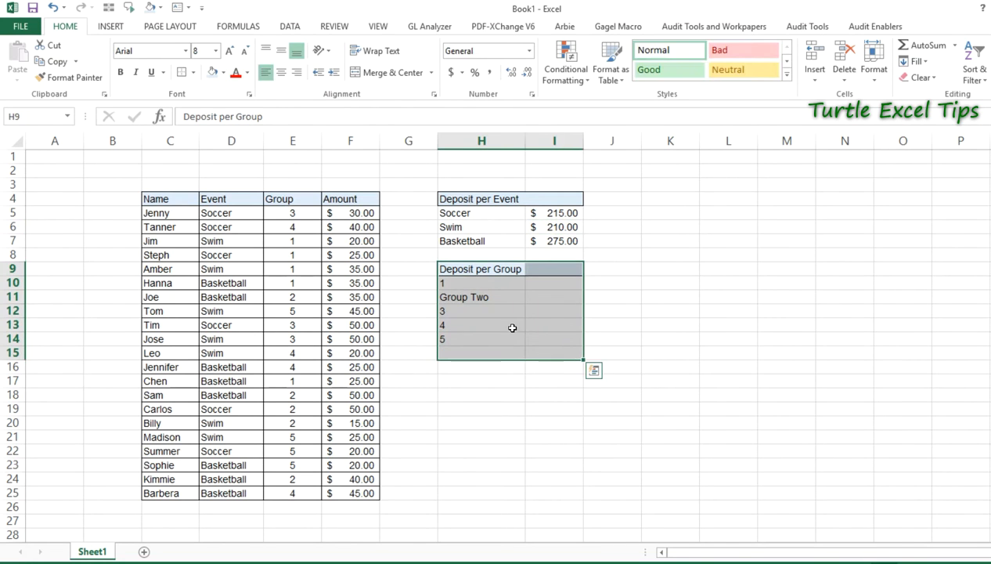
{"action": "left_click", "coordinate": [524, 280]}
{"action": "left_click", "coordinate": [548, 281]}
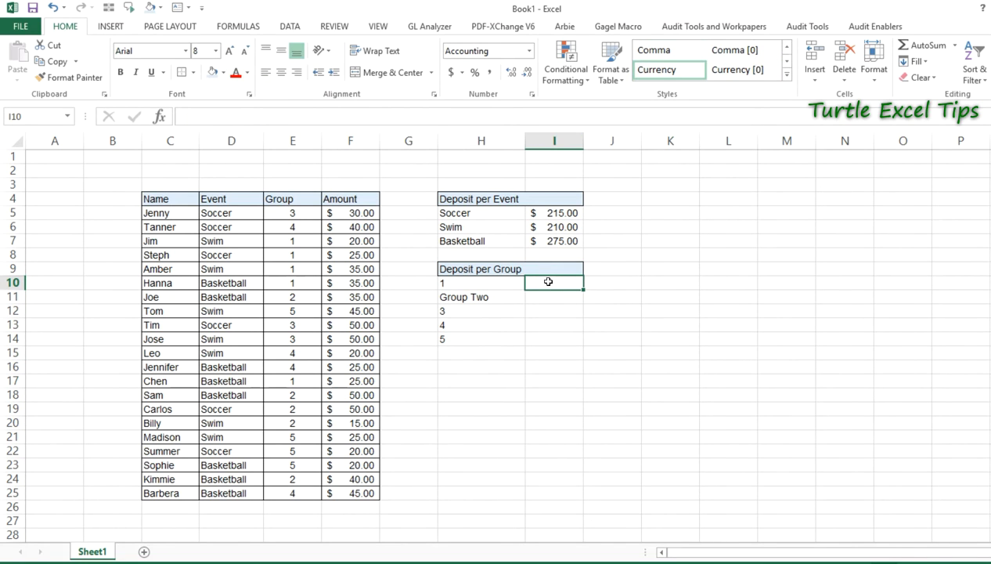
{"action": "type", "text": "=sumif"}
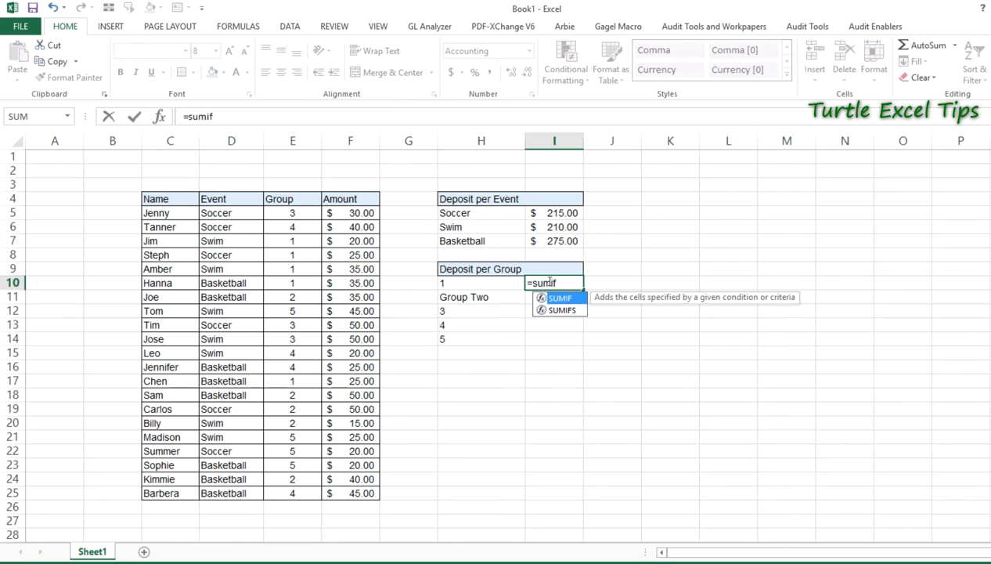
{"action": "type", "text": "("}
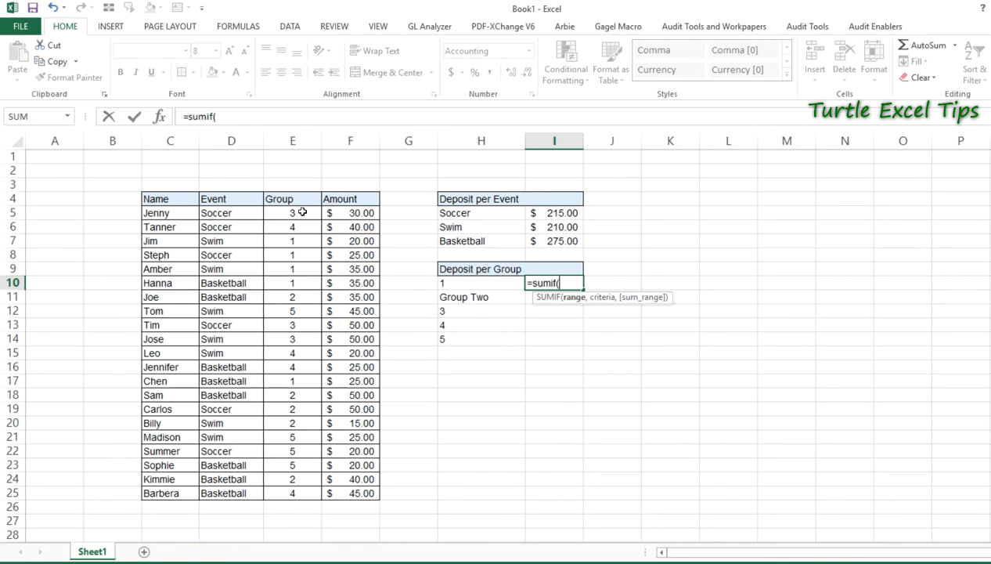
{"action": "left_click", "coordinate": [301, 139]}
{"action": "left_click_drag", "start_coordinate": [292, 213], "coordinate": [316, 440]}
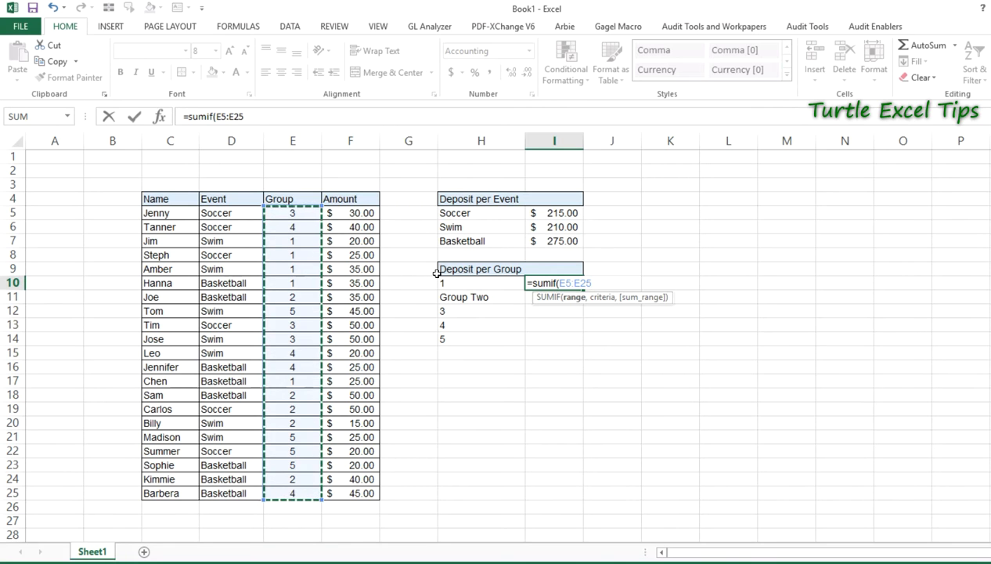
{"action": "key", "text": "F4"}
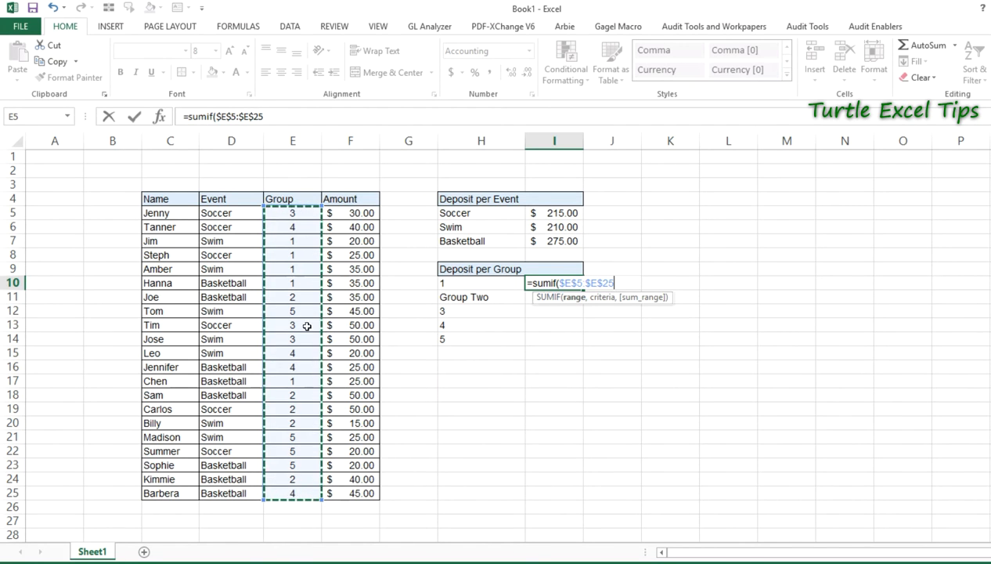
{"action": "left_click", "coordinate": [280, 116]}
{"action": "type", "text": ","}
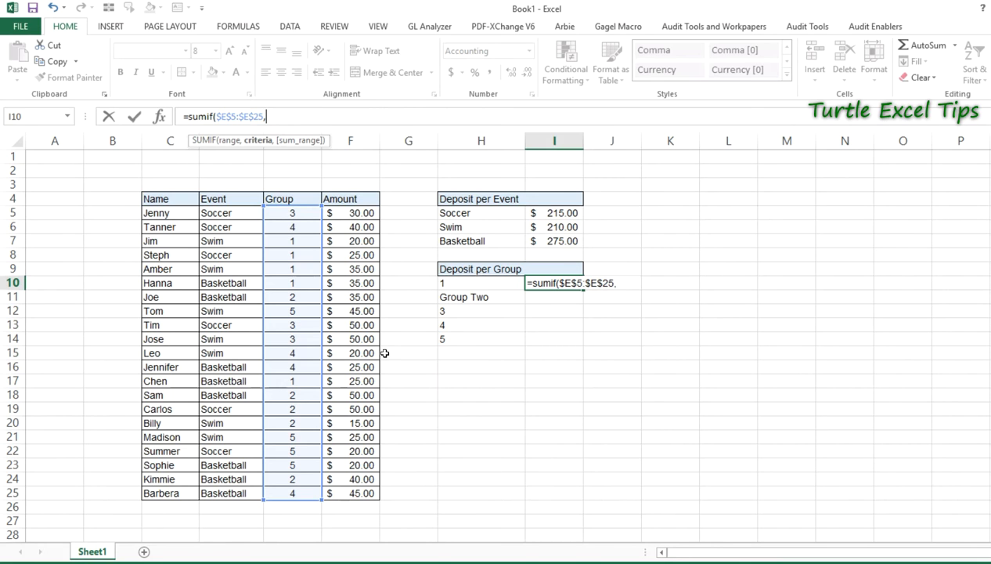
Step: Complete the SUMIF formula in I10 with H10 as the criteria and the Amount values $F$5:$F$25 as the absolute sum range
{"action": "left_click", "coordinate": [458, 280]}
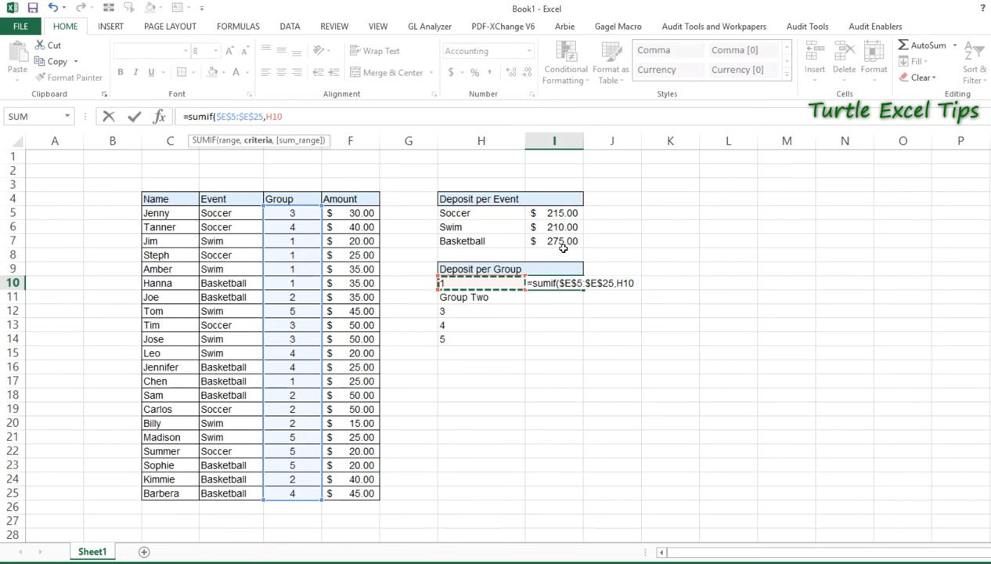
{"action": "type", "text": ","}
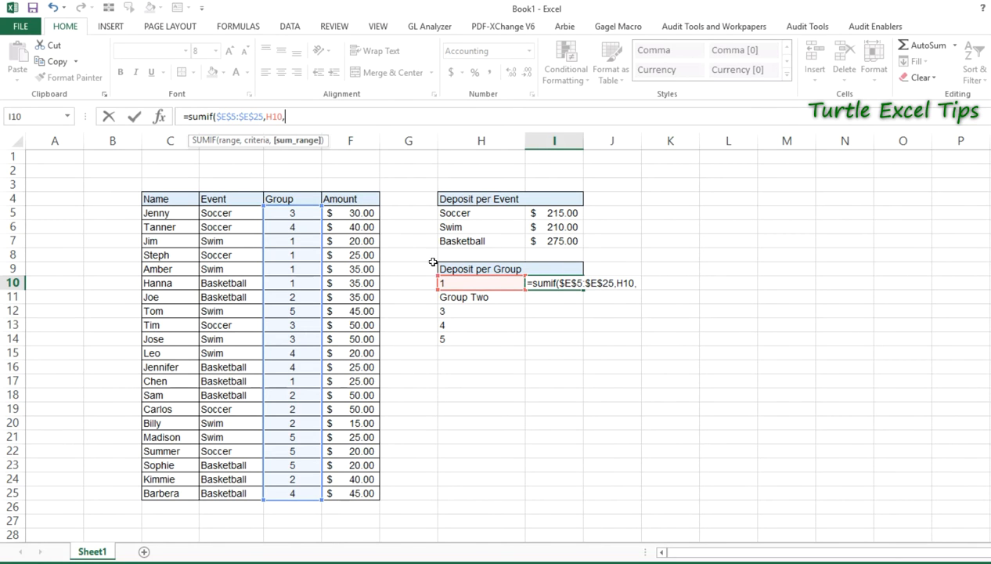
{"action": "left_click_drag", "start_coordinate": [345, 213], "coordinate": [373, 493]}
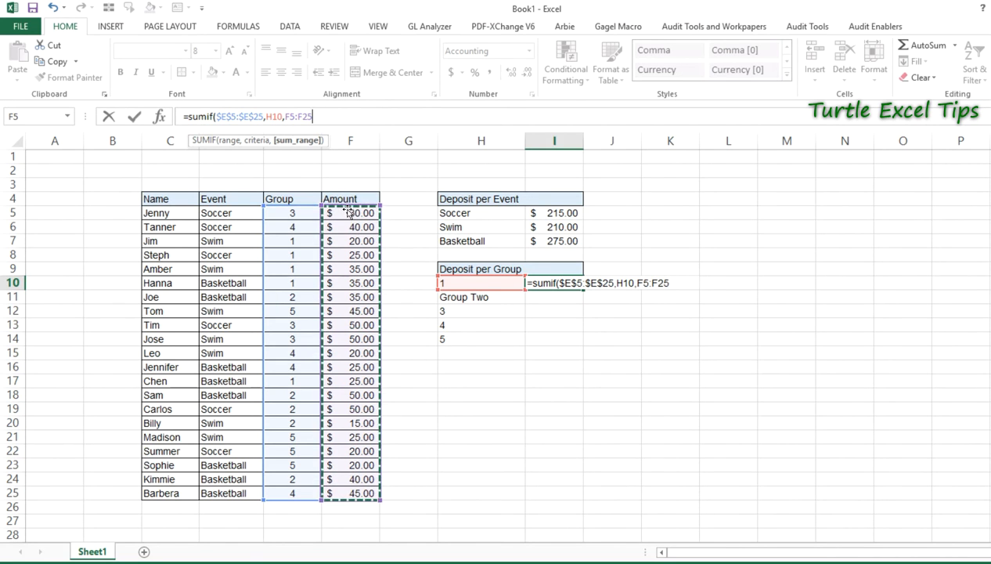
{"action": "key", "text": "F4"}
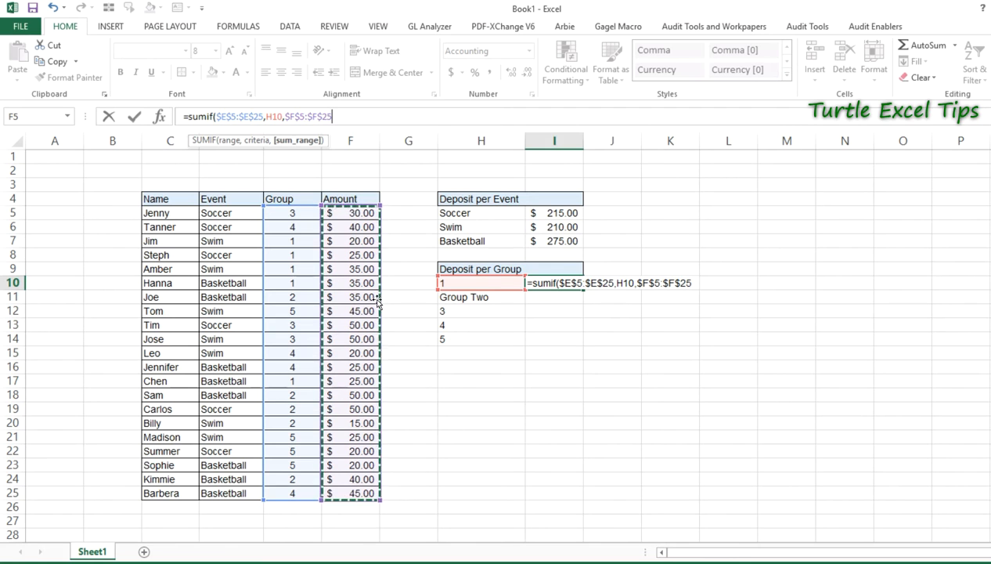
{"action": "key", "text": "ctrl+Return"}
{"action": "key", "text": "Return"}
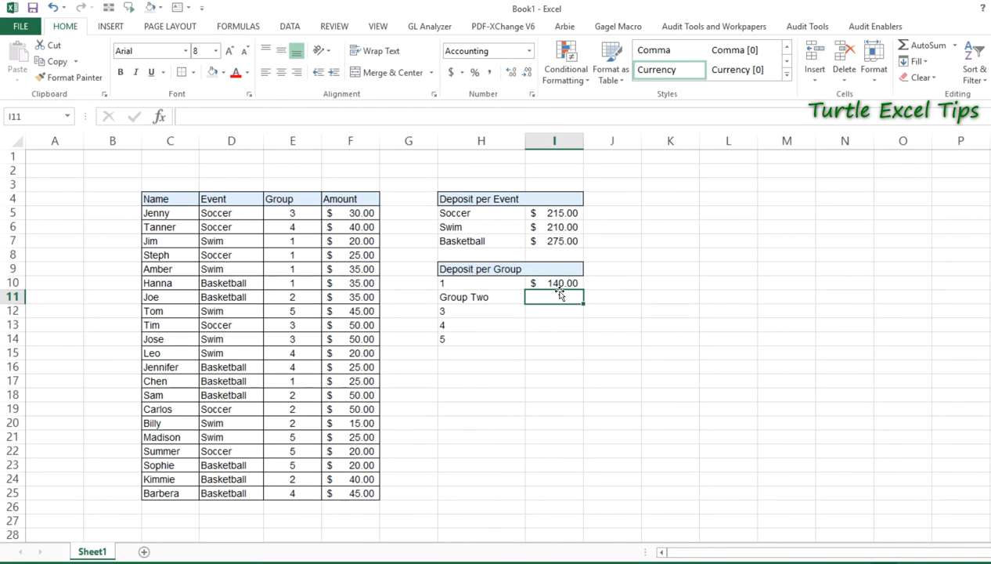
Step: Start a SUMIF formula in I11 for Group Two, using the absolute range $E$5:$E$25
{"action": "left_click", "coordinate": [475, 294]}
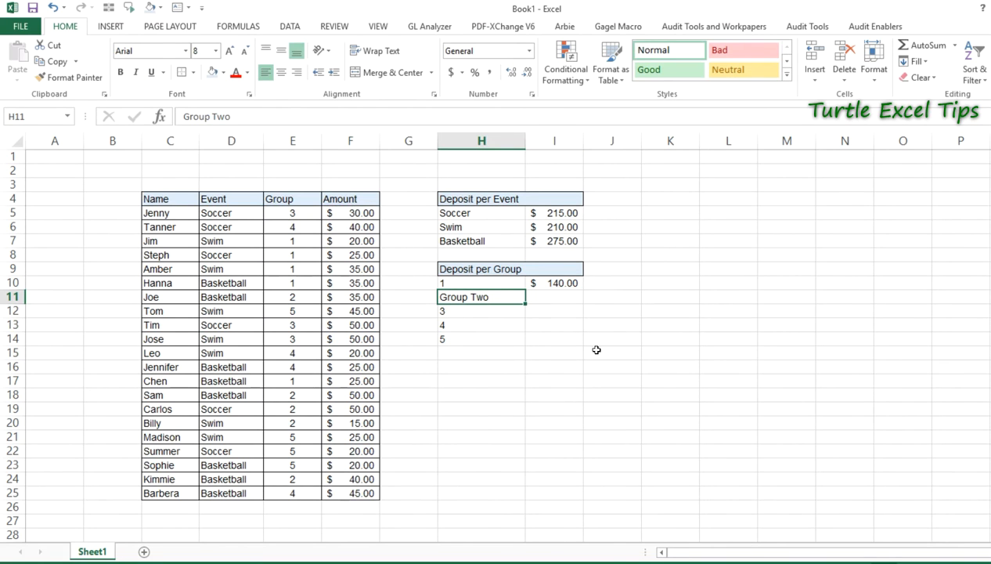
{"action": "left_click", "coordinate": [452, 311]}
{"action": "left_click", "coordinate": [457, 298]}
{"action": "left_click", "coordinate": [293, 297]}
{"action": "left_click", "coordinate": [541, 297]}
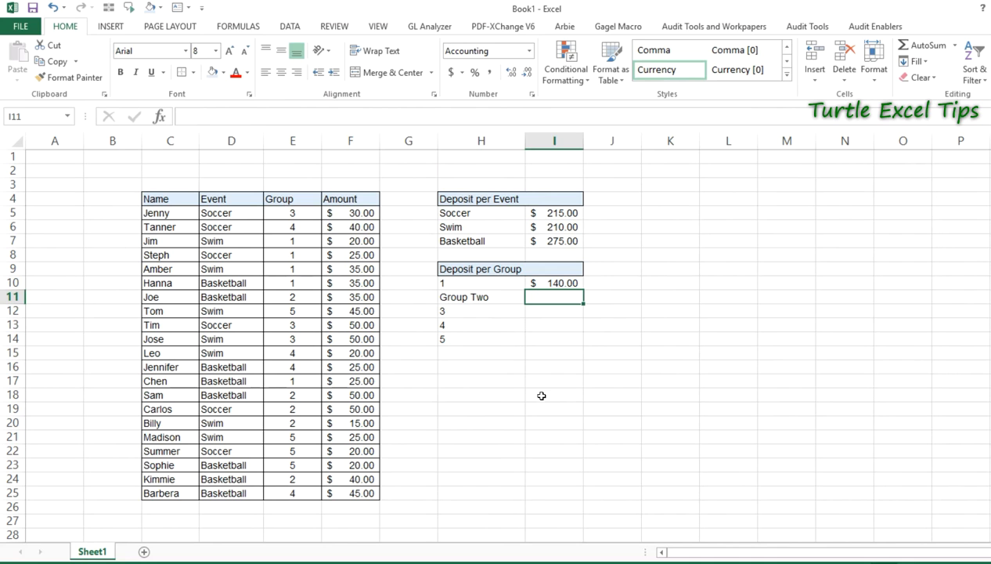
{"action": "type", "text": "=sum"}
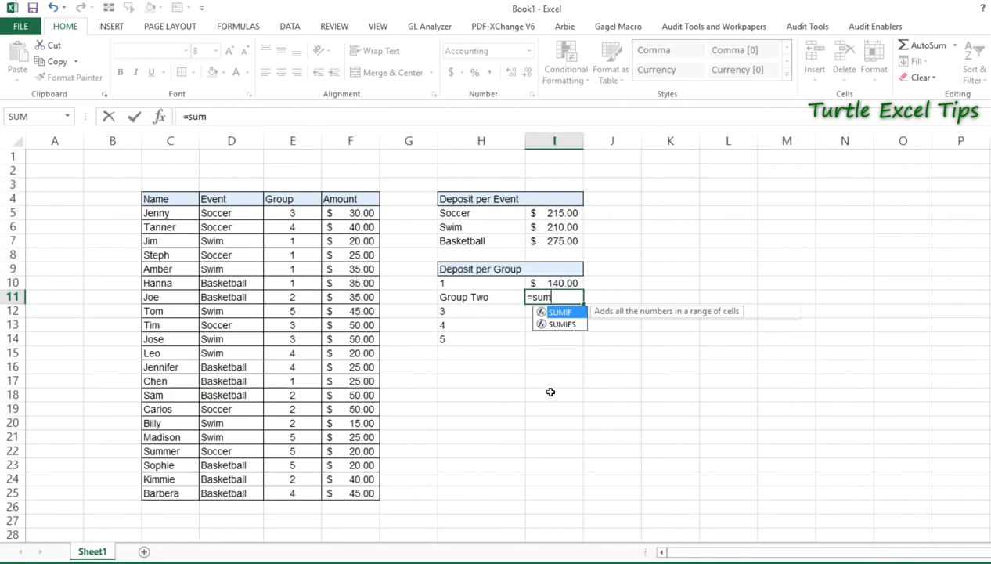
{"action": "type", "text": "if("}
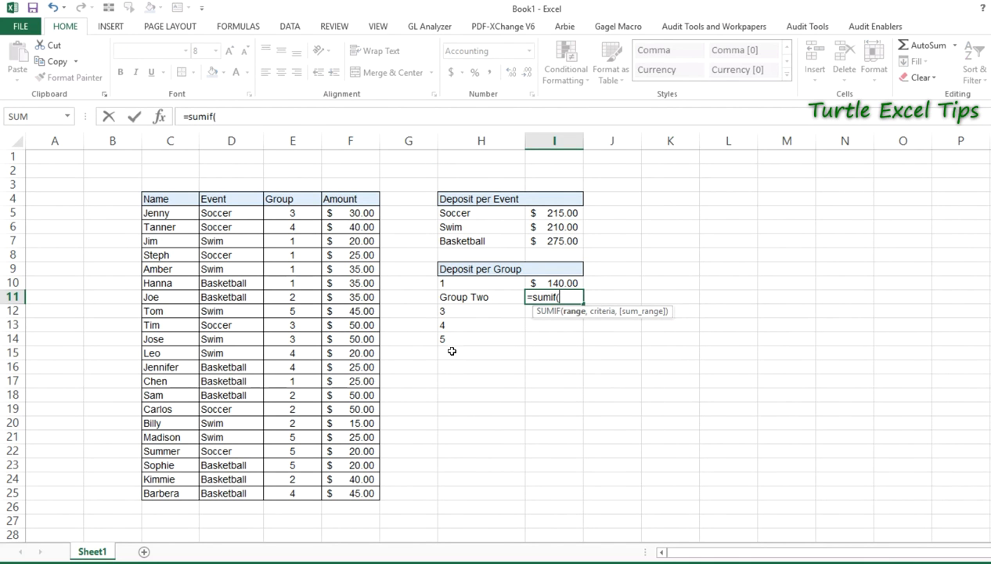
{"action": "left_click_drag", "start_coordinate": [292, 213], "coordinate": [283, 490]}
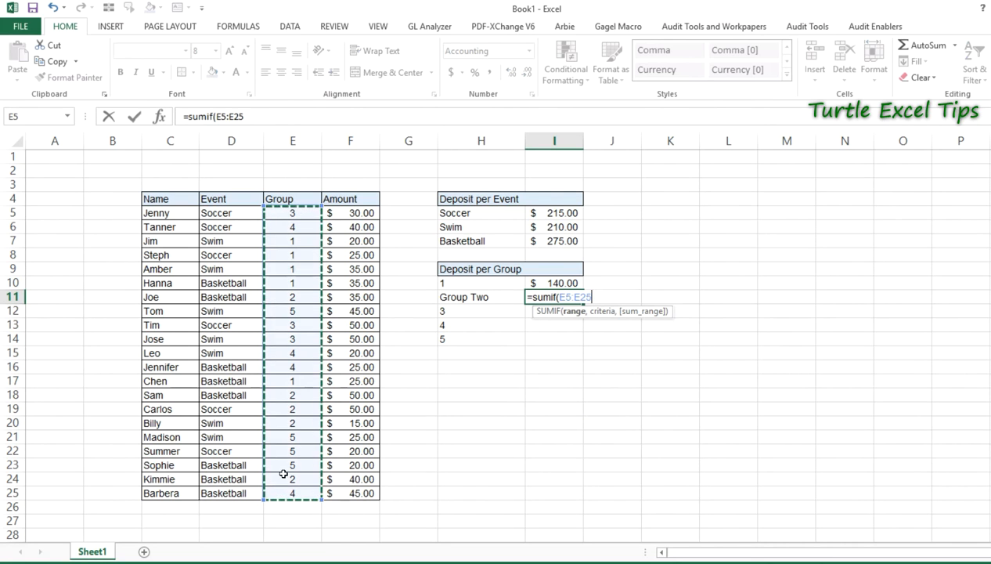
{"action": "key", "text": "F4"}
{"action": "type", "text": ","}
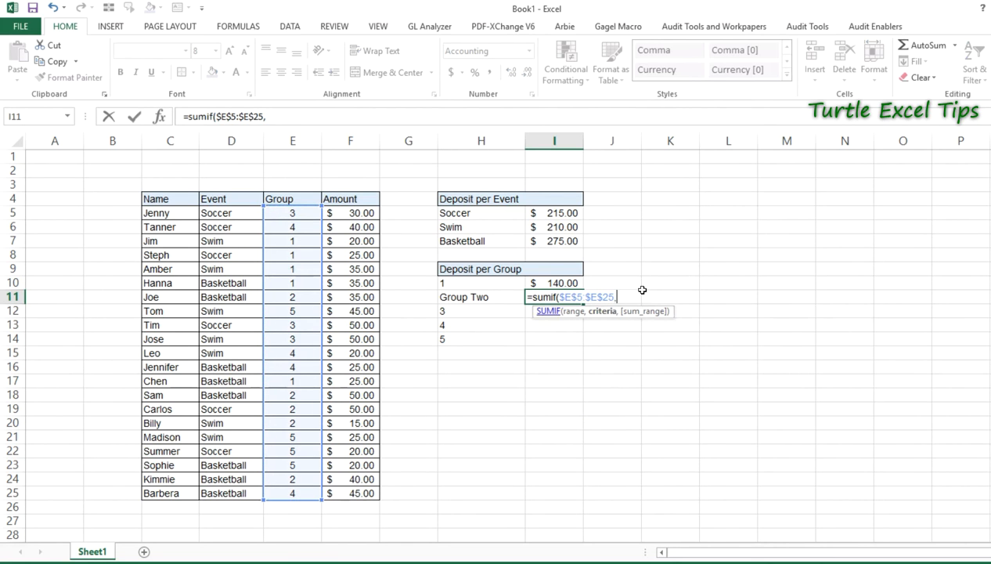
{"action": "left_click", "coordinate": [464, 296]}
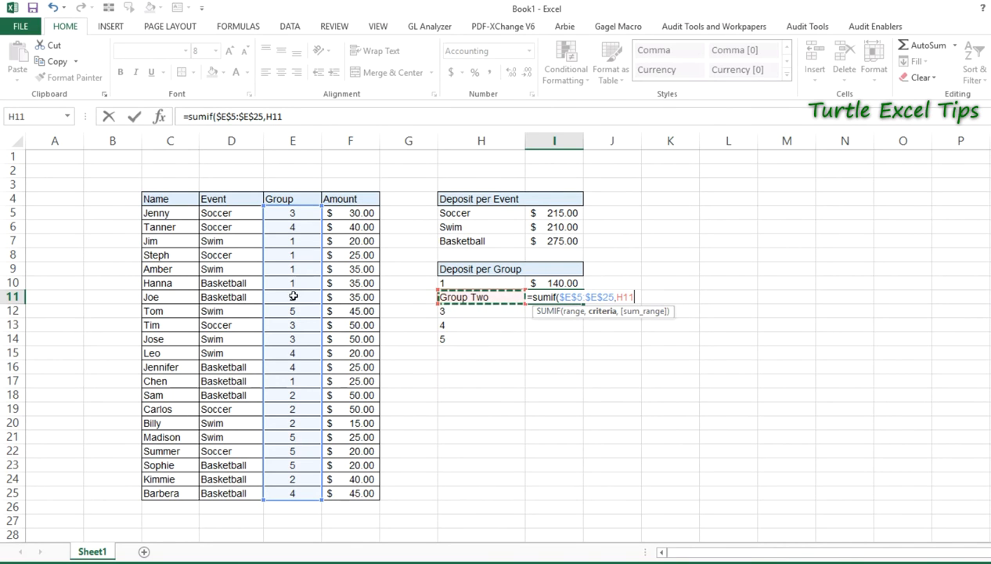
{"action": "key", "text": "BackSpace"}
{"action": "key", "text": "BackSpace"}
{"action": "key", "text": "BackSpace"}
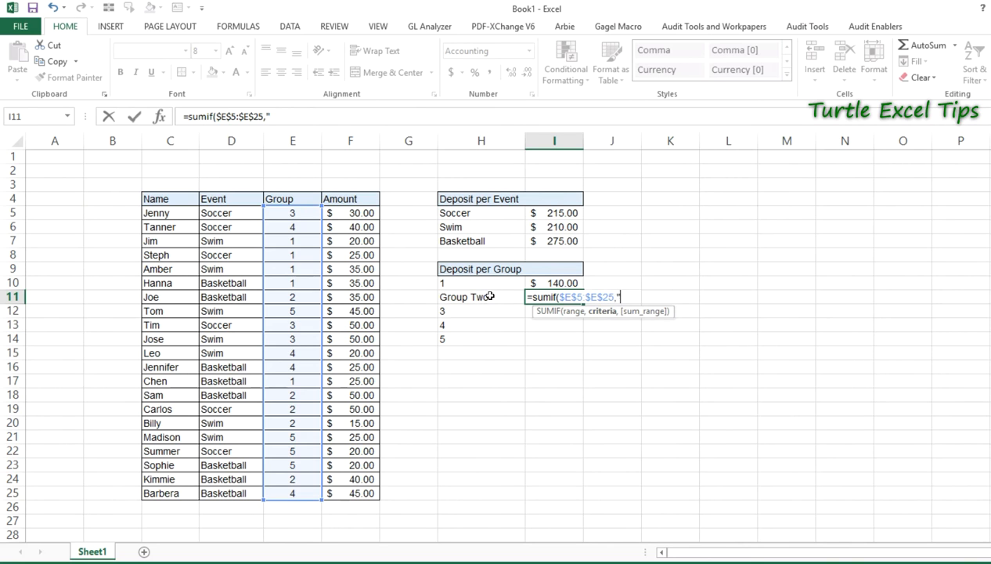
Step: Complete the SUMIF formula in I11 with "2" as the criteria and the absolute sum range $F$5:$F$25
{"action": "type", "text": "25,"}
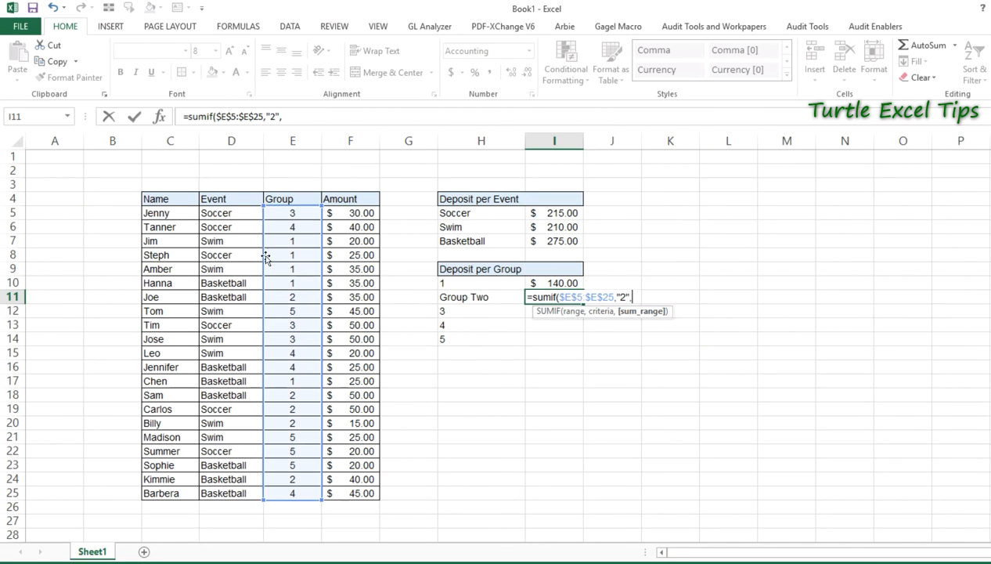
{"action": "left_click_drag", "start_coordinate": [356, 213], "coordinate": [354, 493]}
{"action": "key", "text": "F4"}
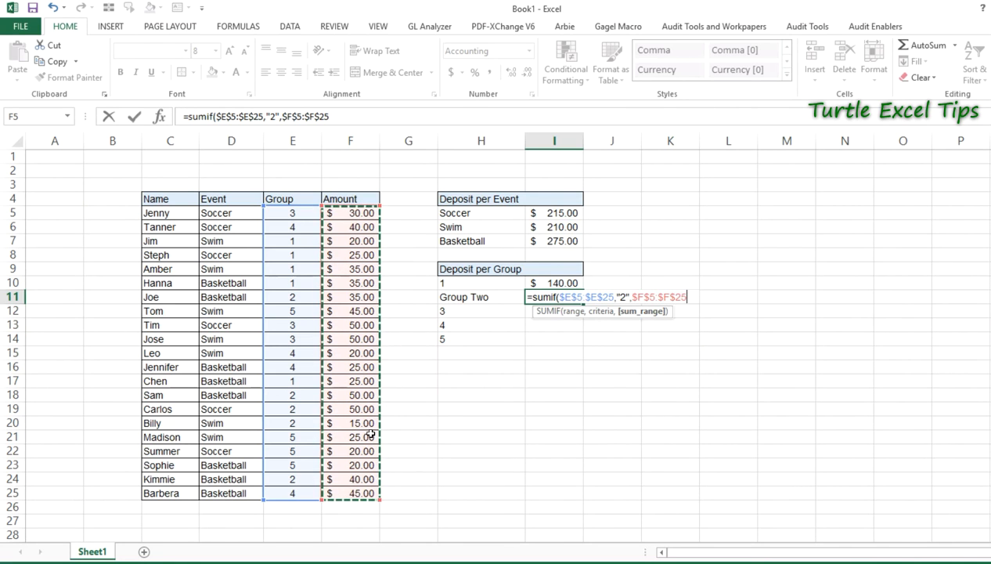
{"action": "key", "text": "Return"}
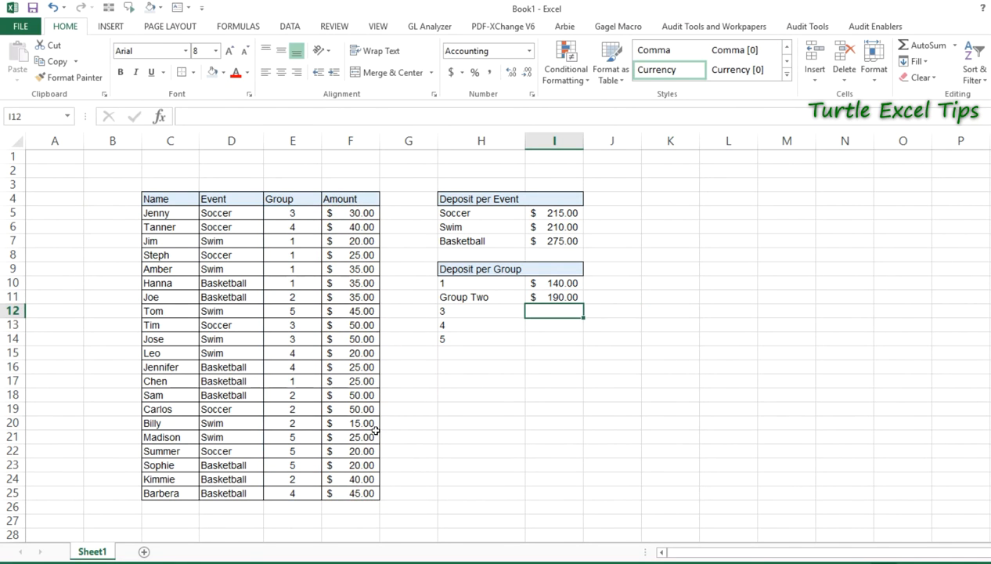
Step: Examine the group SUMIF formulas in I11 and I10, checking the H10 criteria argument against the group label
{"action": "left_click", "coordinate": [540, 299]}
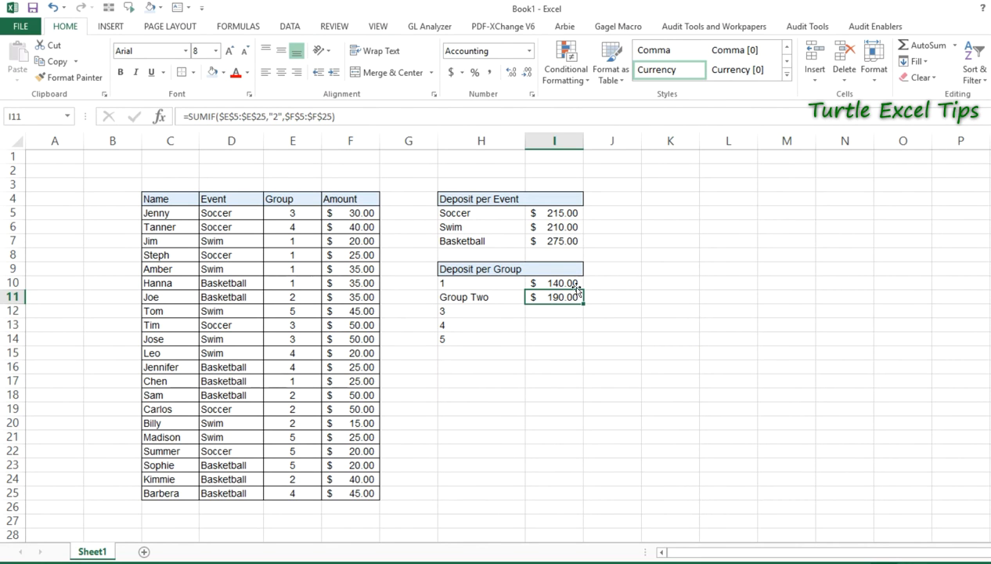
{"action": "left_click", "coordinate": [443, 312]}
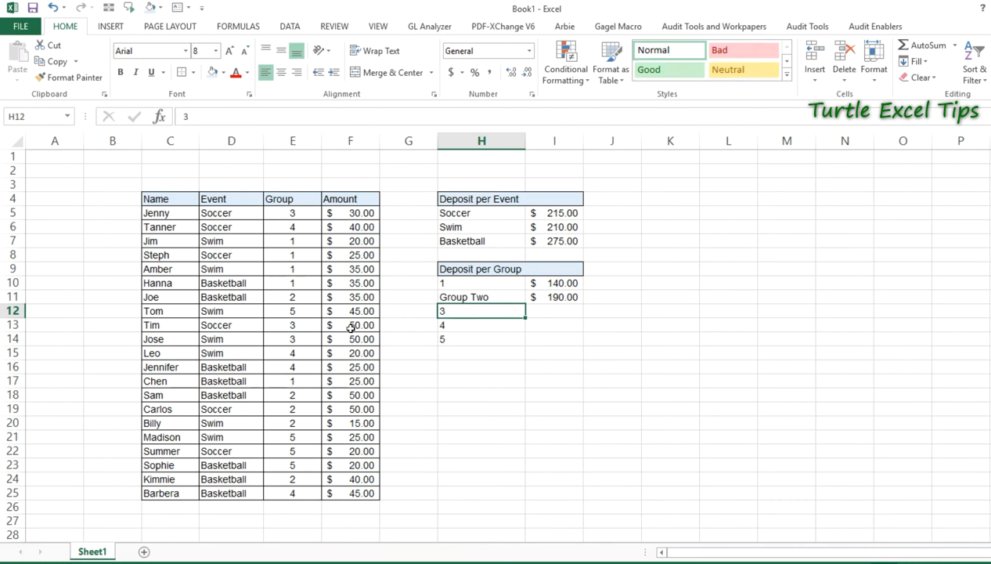
{"action": "left_click", "coordinate": [548, 285]}
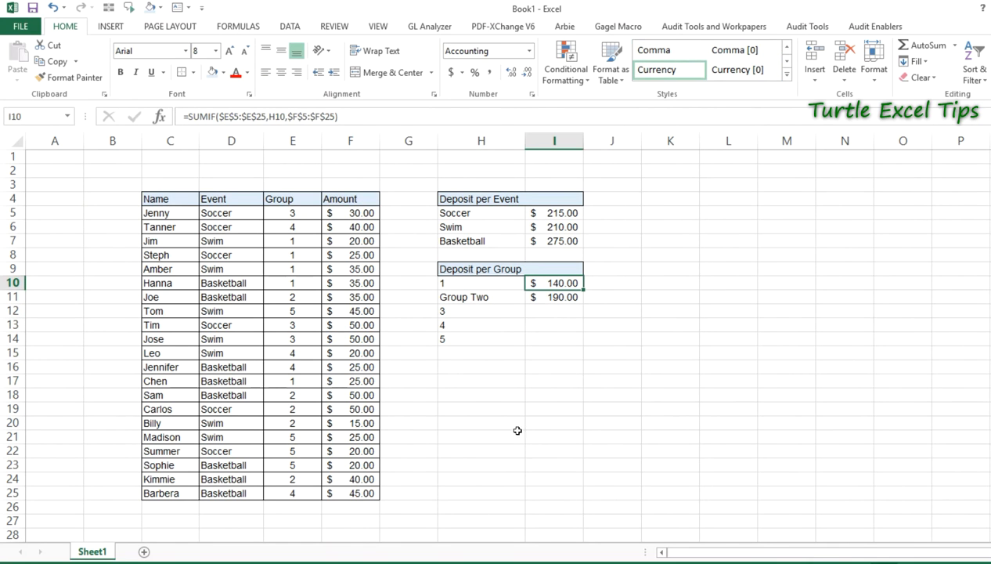
{"action": "left_click", "coordinate": [452, 285]}
{"action": "left_click", "coordinate": [550, 286]}
{"action": "key", "text": "F2"}
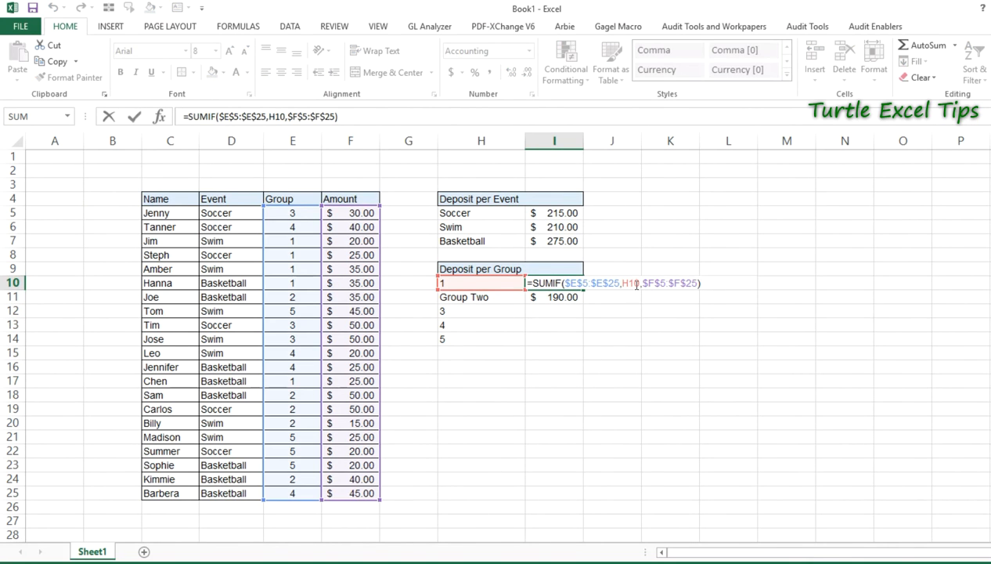
{"action": "double_click", "coordinate": [631, 283]}
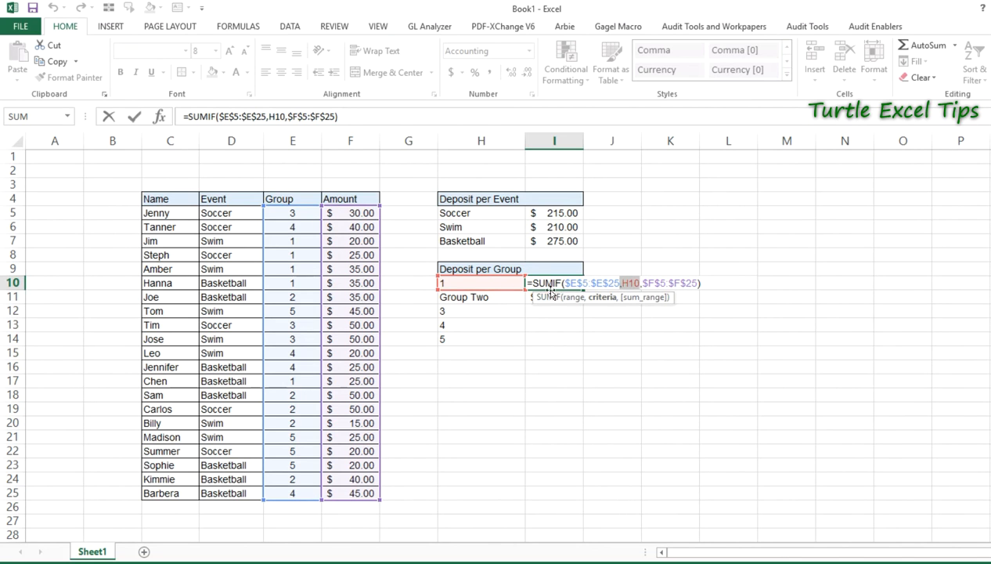
{"action": "key", "text": "ctrl+Return"}
Step: Copy the SUMIF formula from I10 to I12 for group 3 and check that its criteria refers to H12
{"action": "key", "text": "ctrl+c"}
{"action": "key", "text": "Down"}
{"action": "key", "text": "Down"}
{"action": "key", "text": "ctrl+v"}
{"action": "key", "text": "F2"}
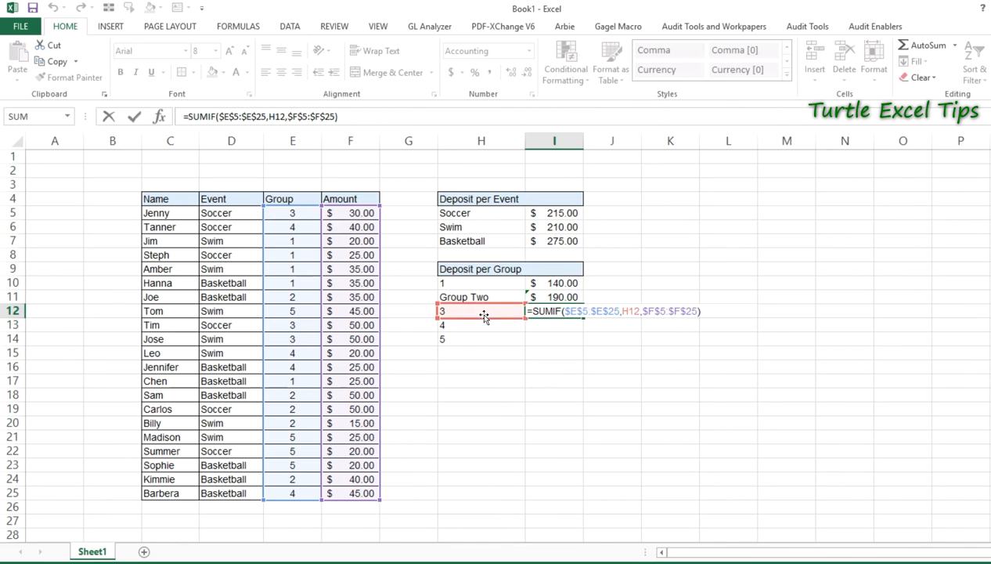
{"action": "key", "text": "Escape"}
{"action": "double_click", "coordinate": [552, 310]}
{"action": "left_click", "coordinate": [627, 311]}
{"action": "key", "text": "ctrl+Return"}
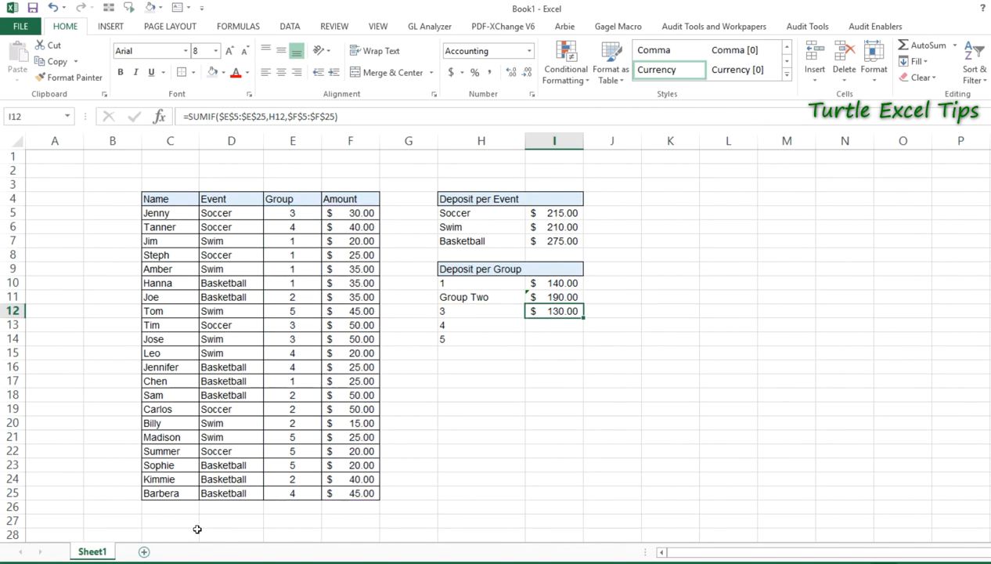
Step: Copy the Group Two SUMIF formula from I11 into I13 for group 4
{"action": "left_click", "coordinate": [538, 295]}
{"action": "key", "text": "F2"}
{"action": "key", "text": "Escape"}
{"action": "key", "text": "ctrl+c"}
{"action": "key", "text": "Down"}
{"action": "key", "text": "Down"}
{"action": "key", "text": "ctrl+v"}
Step: Change the criteria in the I13 SUMIF formula to "4" and review the finished formula
{"action": "key", "text": "F2"}
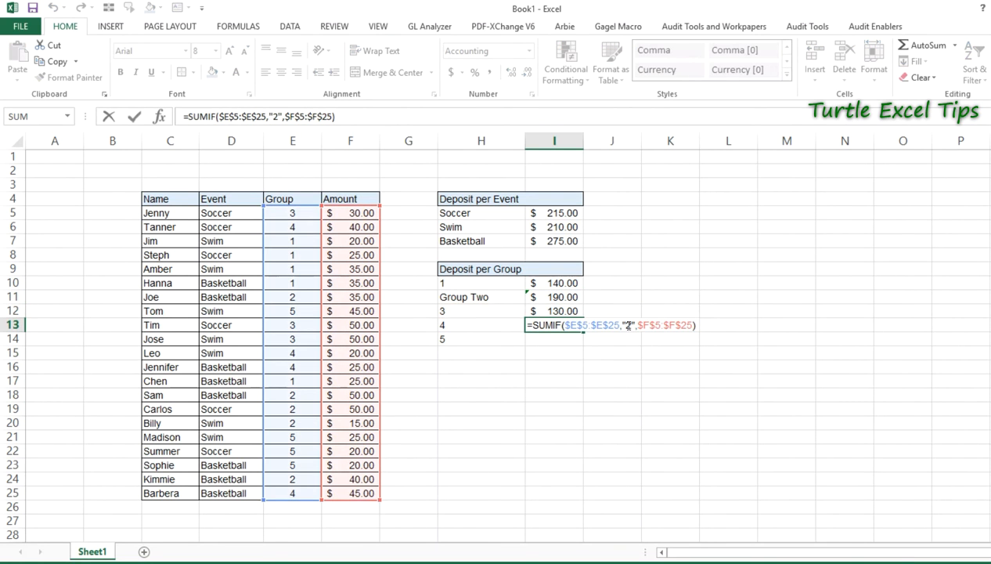
{"action": "left_click", "coordinate": [627, 324]}
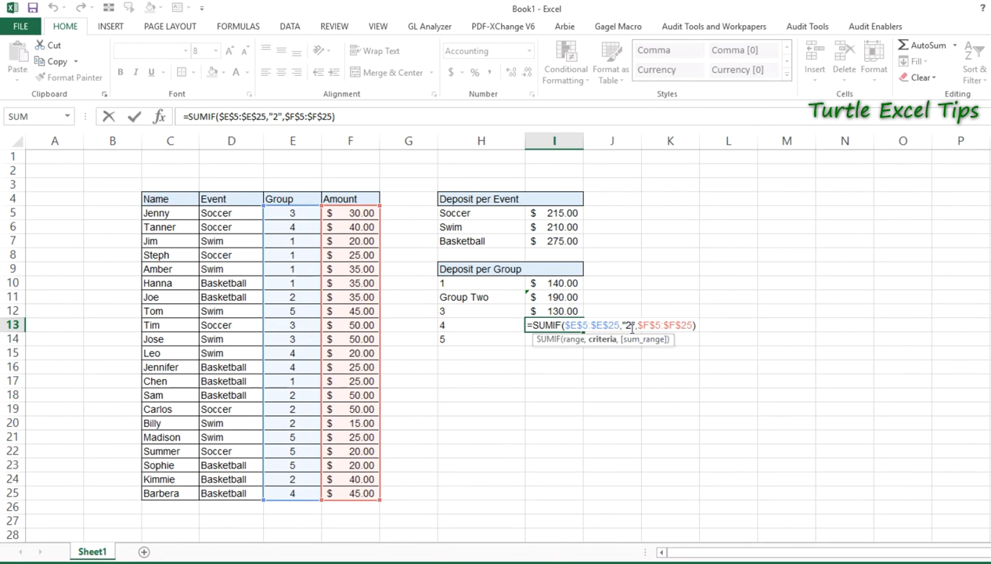
{"action": "key", "text": "BackSpace"}
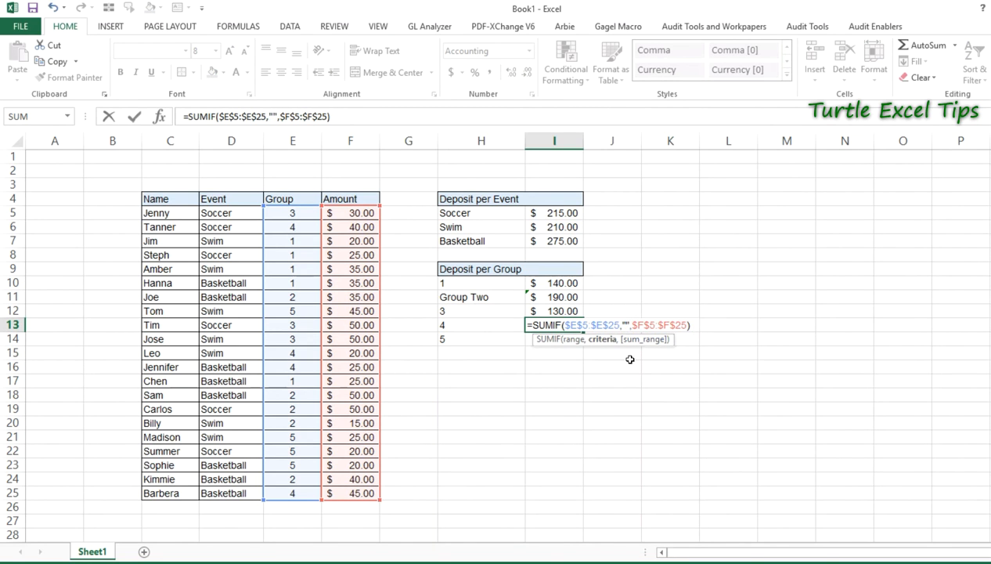
{"action": "type", "text": "4"}
{"action": "key", "text": "Return"}
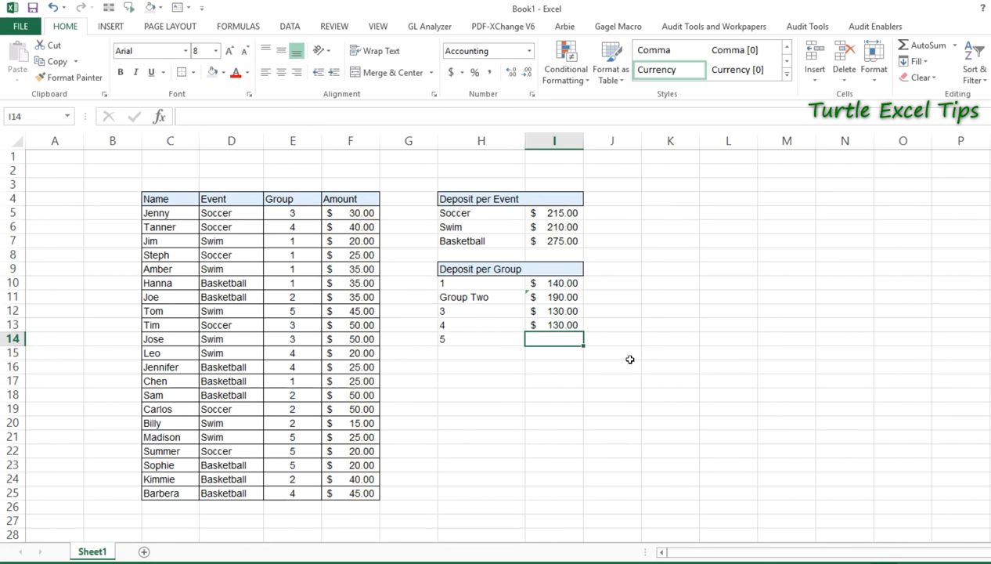
{"action": "double_click", "coordinate": [544, 323]}
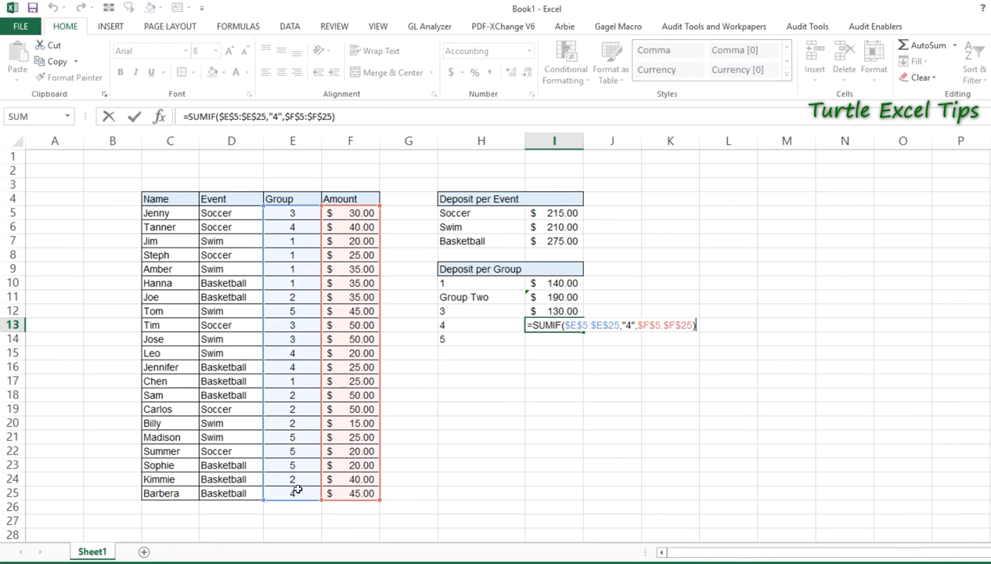
{"action": "key", "text": "Return"}
Step: Copy the SUMIF formula from I12 to I14 for group 5 and check that its criteria refers to H14
{"action": "left_click", "coordinate": [555, 311]}
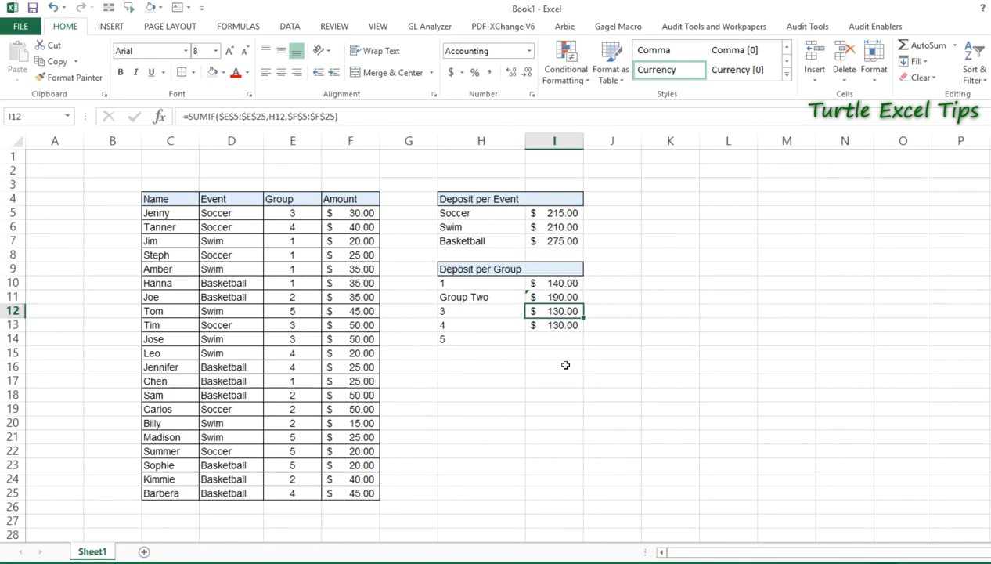
{"action": "left_click", "coordinate": [555, 338]}
{"action": "left_click", "coordinate": [555, 310]}
{"action": "key", "text": "ctrl+c"}
{"action": "left_click", "coordinate": [562, 338]}
{"action": "key", "text": "ctrl+v"}
{"action": "key", "text": "F2"}
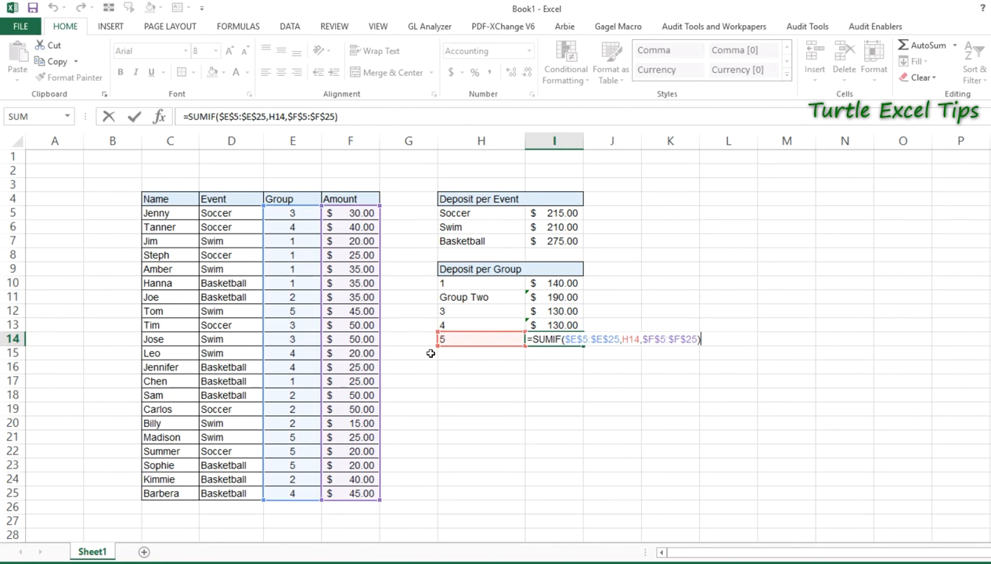
{"action": "key", "text": "Return"}
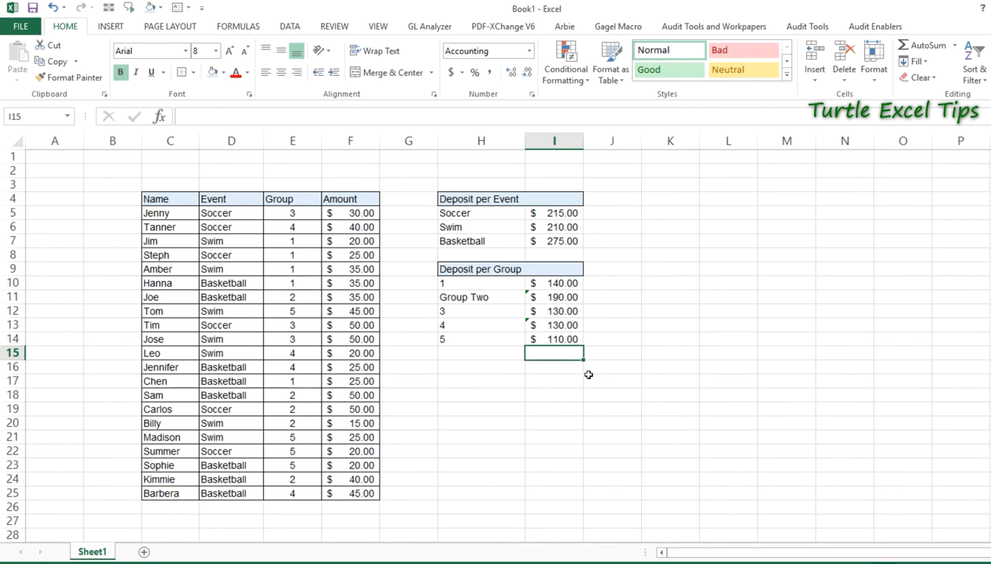
Step: Add AutoSum totals for the group deposits in I15 and the event deposits (I5:I7) in I8, with the I8 total in bold
{"action": "key", "text": "alt+equal"}
{"action": "key", "text": "Return"}
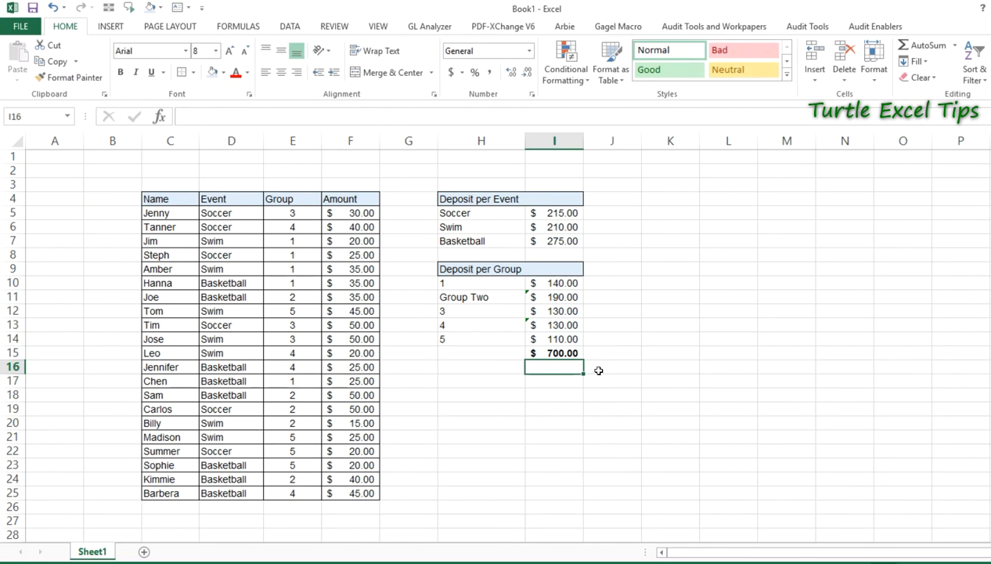
{"action": "left_click", "coordinate": [559, 255]}
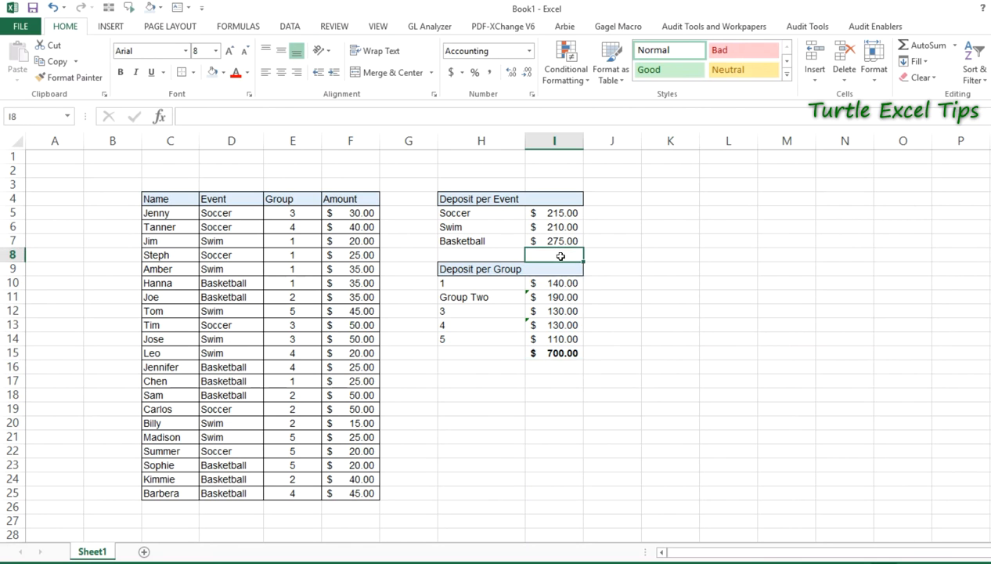
{"action": "key", "text": "alt+equal"}
{"action": "key", "text": "Return"}
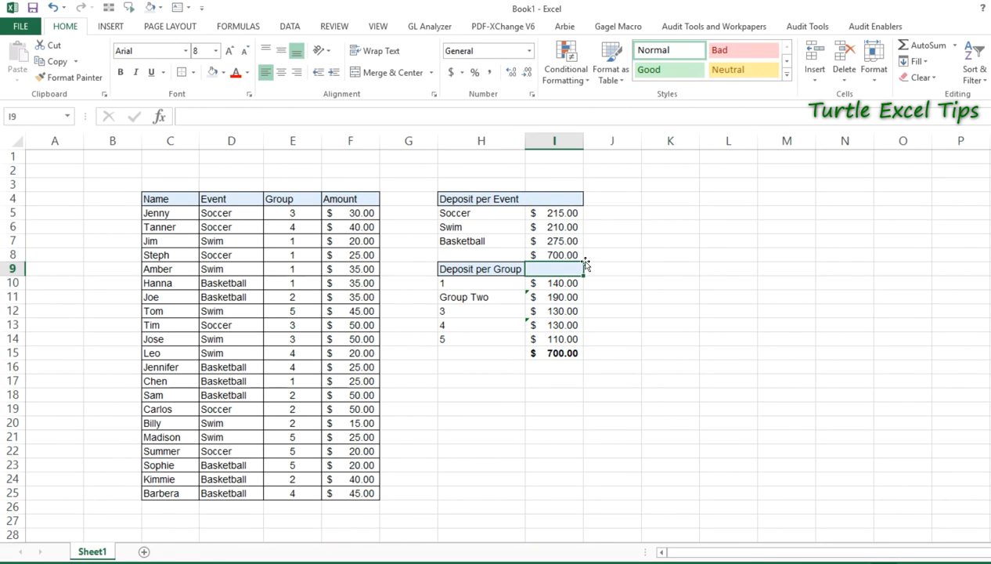
{"action": "left_click", "coordinate": [574, 255]}
{"action": "key", "text": "ctrl+b"}
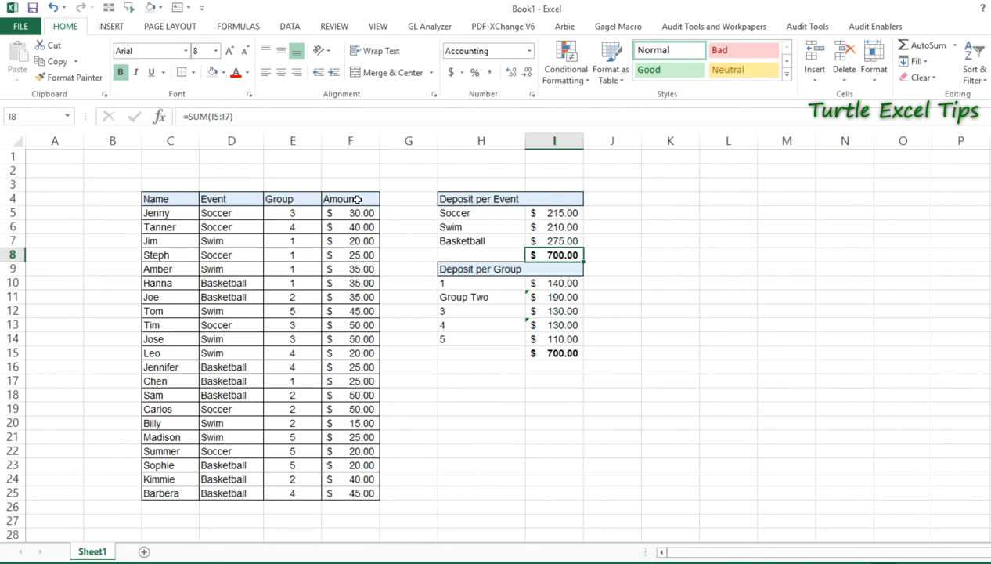
Step: Total the Amount column in F26 with a SUM of F5:F25
{"action": "left_click", "coordinate": [340, 507]}
{"action": "key", "text": "alt+equal"}
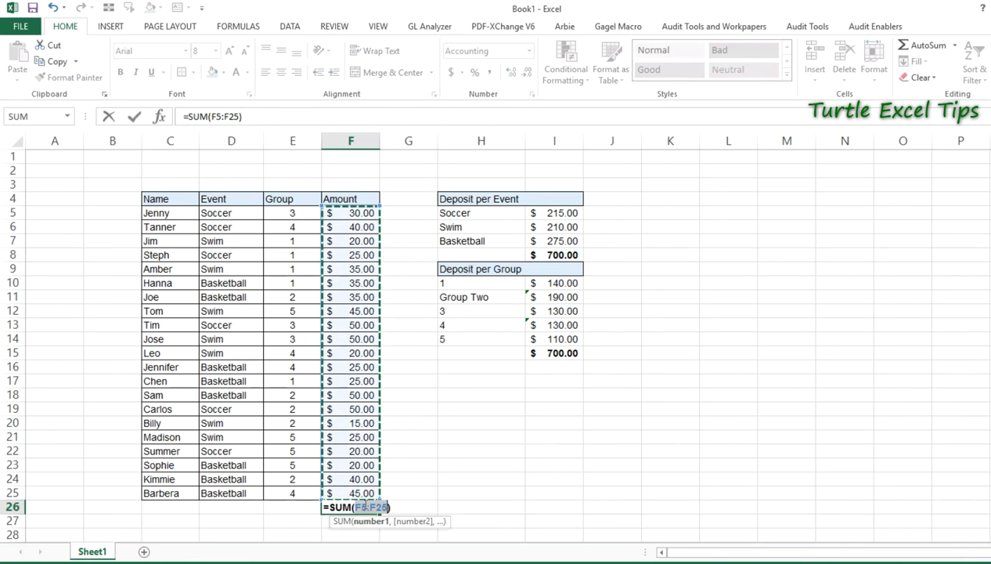